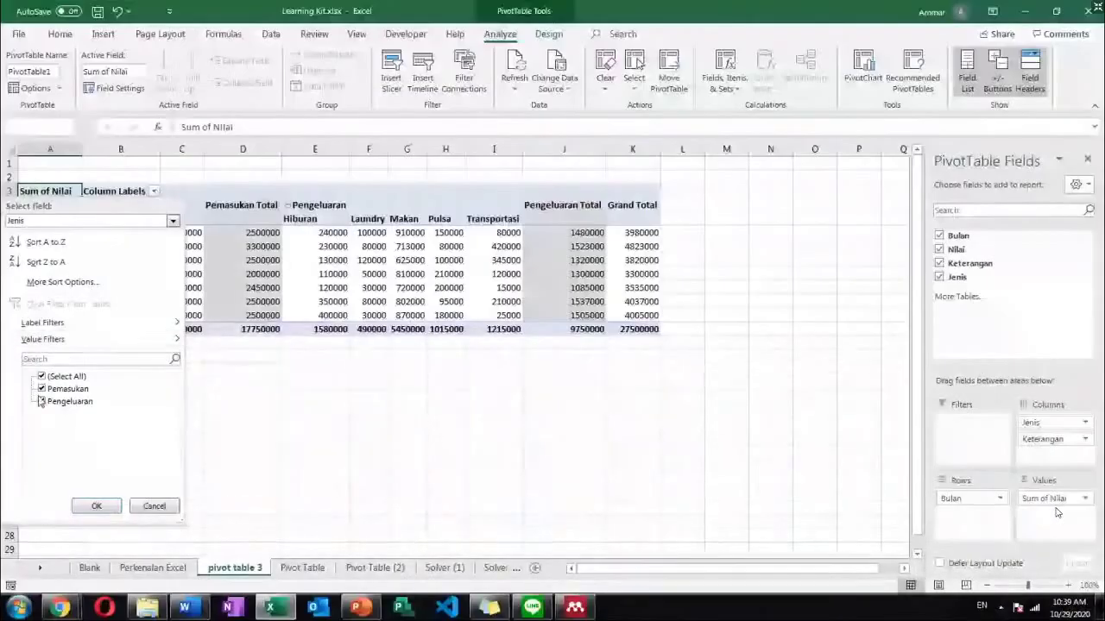
Filter the pivot columns to exclude Pengeluaran from Jenis and Freelance, Hiburan, Laundry, Makan and Pulsa from Keterangan.
{"action": "left_click", "coordinate": [41, 401]}
{"action": "left_click", "coordinate": [104, 506]}
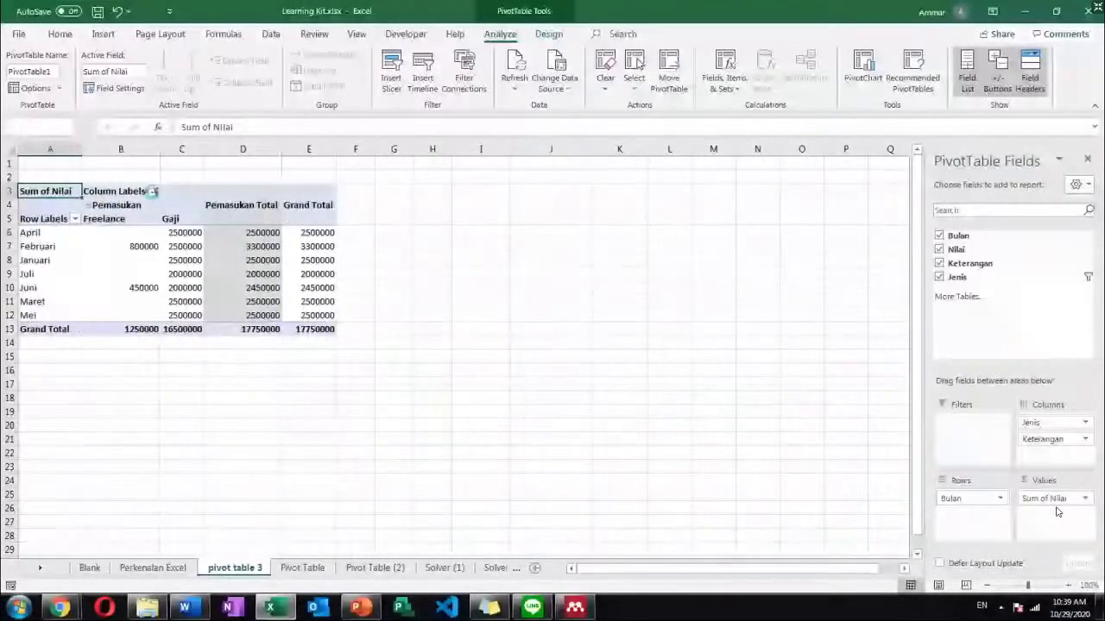
{"action": "left_click", "coordinate": [152, 190]}
{"action": "left_click", "coordinate": [173, 221]}
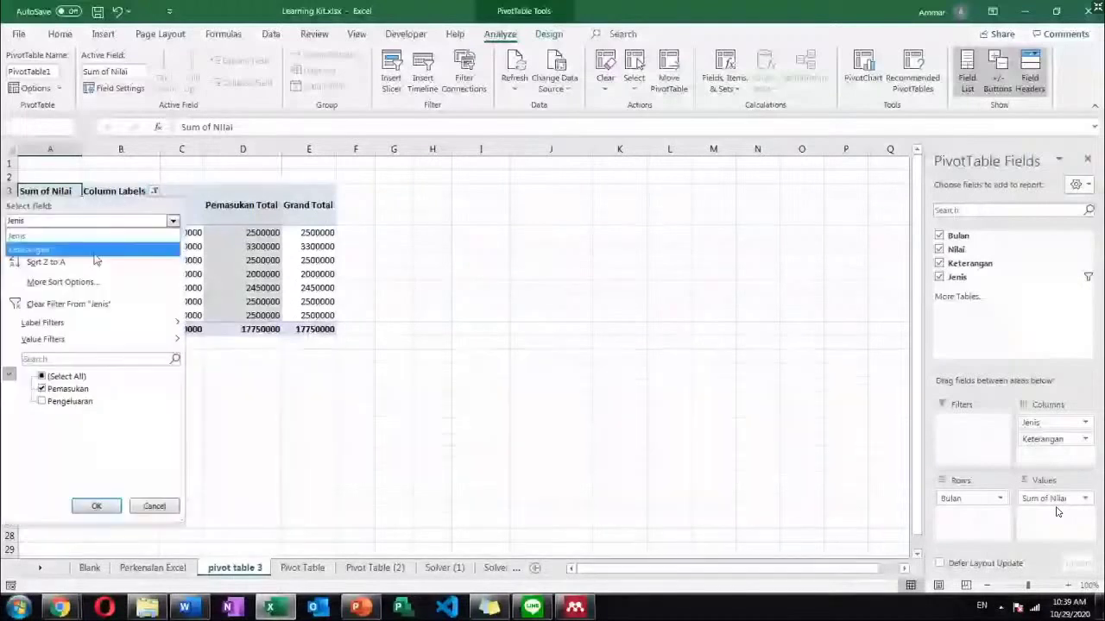
{"action": "left_click", "coordinate": [95, 250]}
{"action": "left_click", "coordinate": [42, 388]}
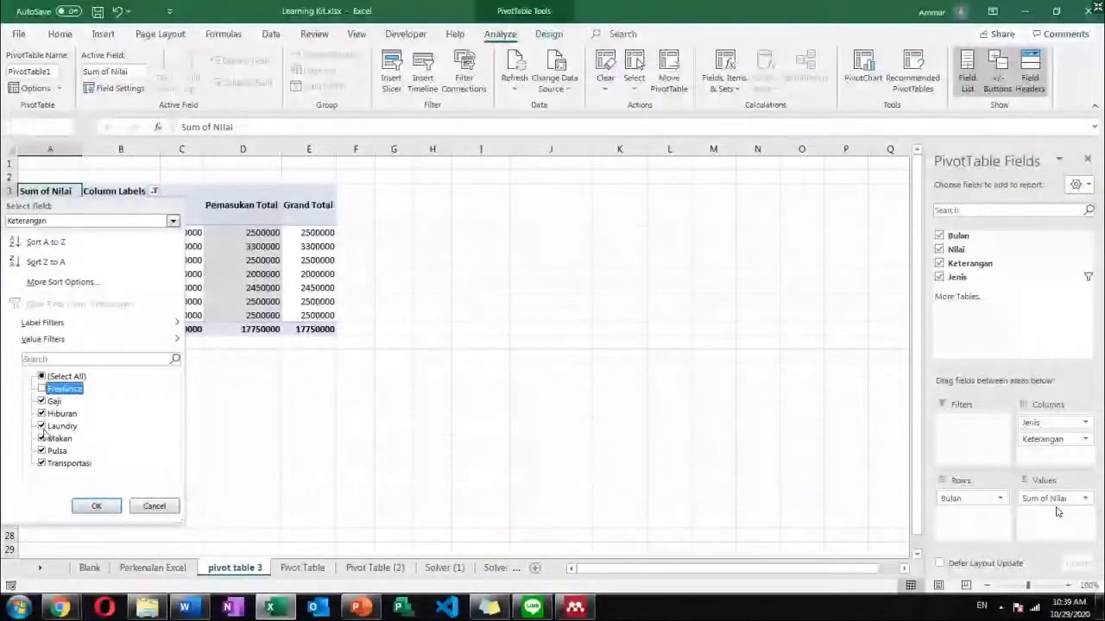
{"action": "left_click", "coordinate": [42, 414]}
{"action": "left_click", "coordinate": [41, 426]}
{"action": "left_click", "coordinate": [41, 438]}
{"action": "left_click", "coordinate": [41, 450]}
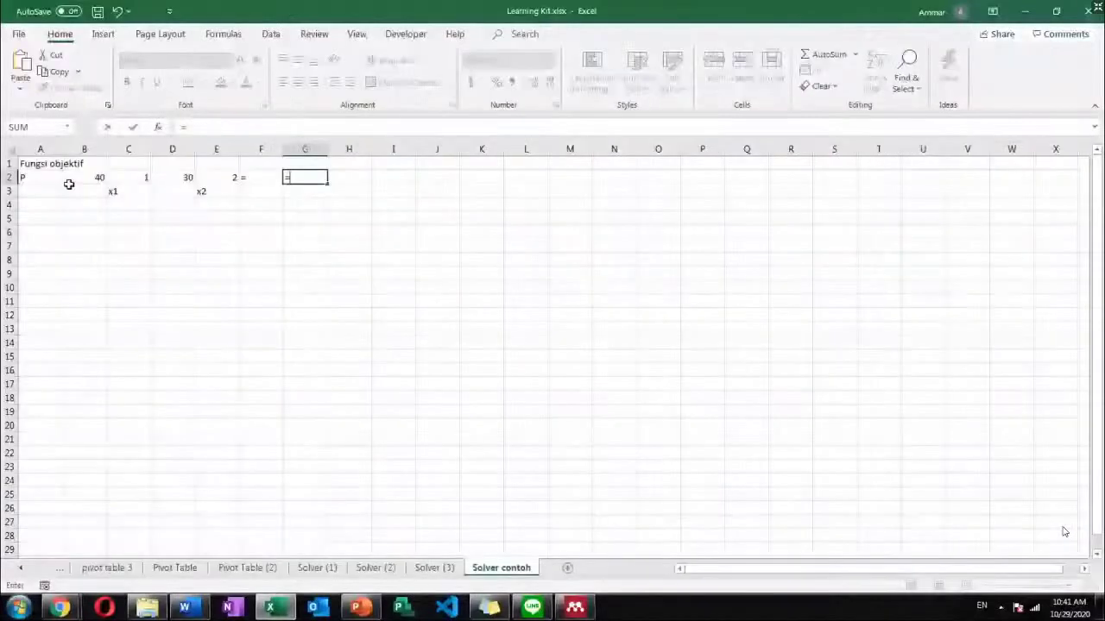
Enter the objective formula =B2*C2+D2*E2 in cell G2.
{"action": "left_click", "coordinate": [98, 177]}
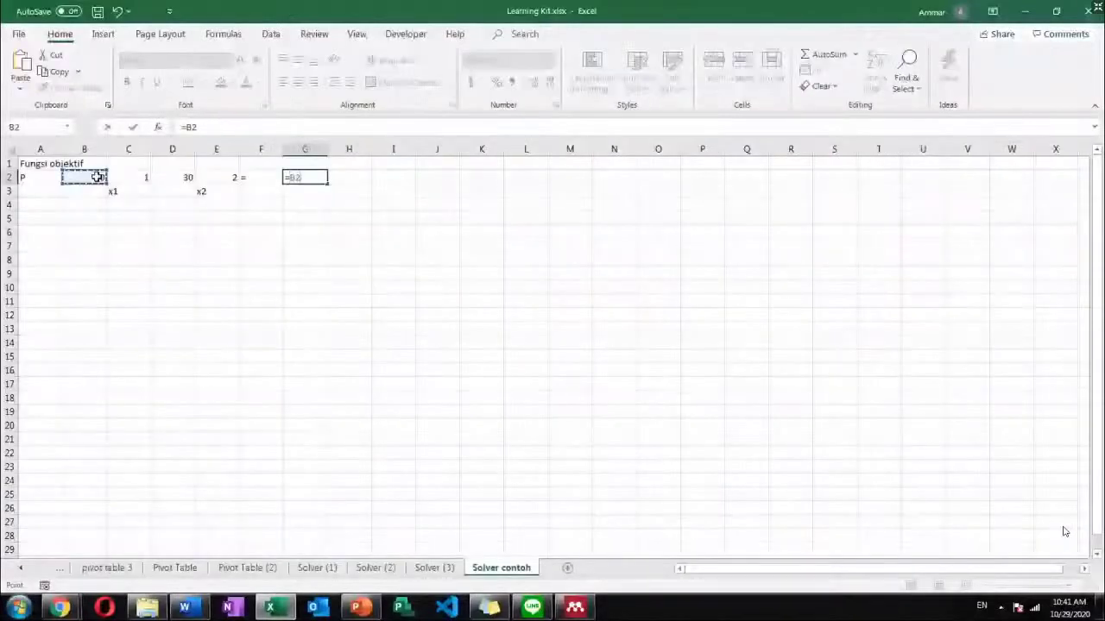
{"action": "type", "text": "*"}
{"action": "left_click", "coordinate": [130, 177]}
{"action": "type", "text": "+"}
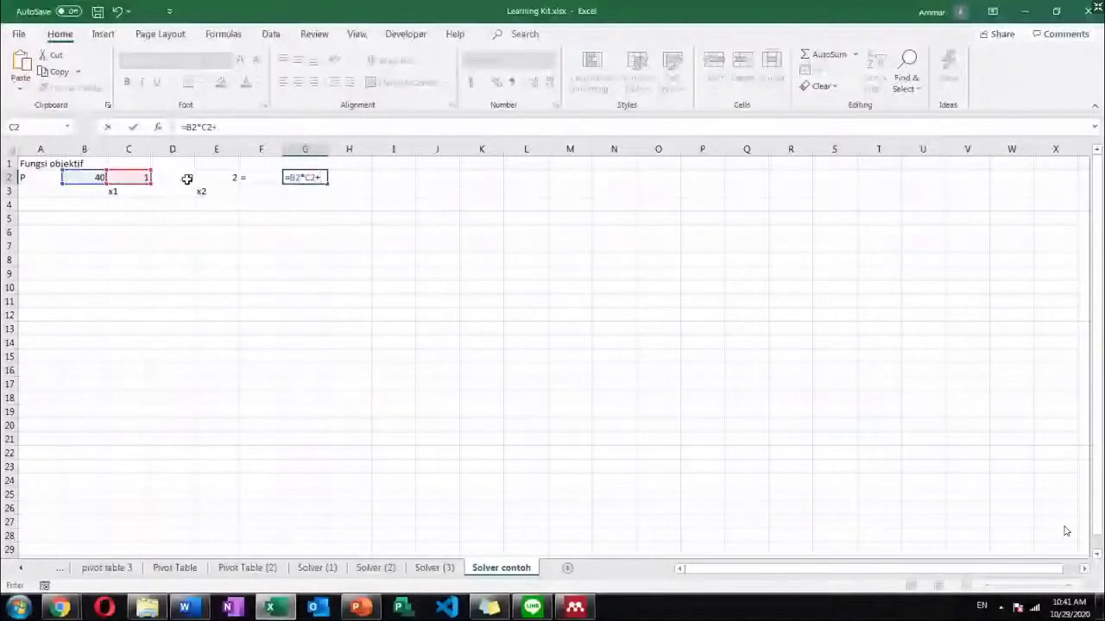
{"action": "left_click", "coordinate": [187, 178]}
{"action": "type", "text": "*"}
{"action": "left_click", "coordinate": [229, 179]}
{"action": "key", "text": "Return"}
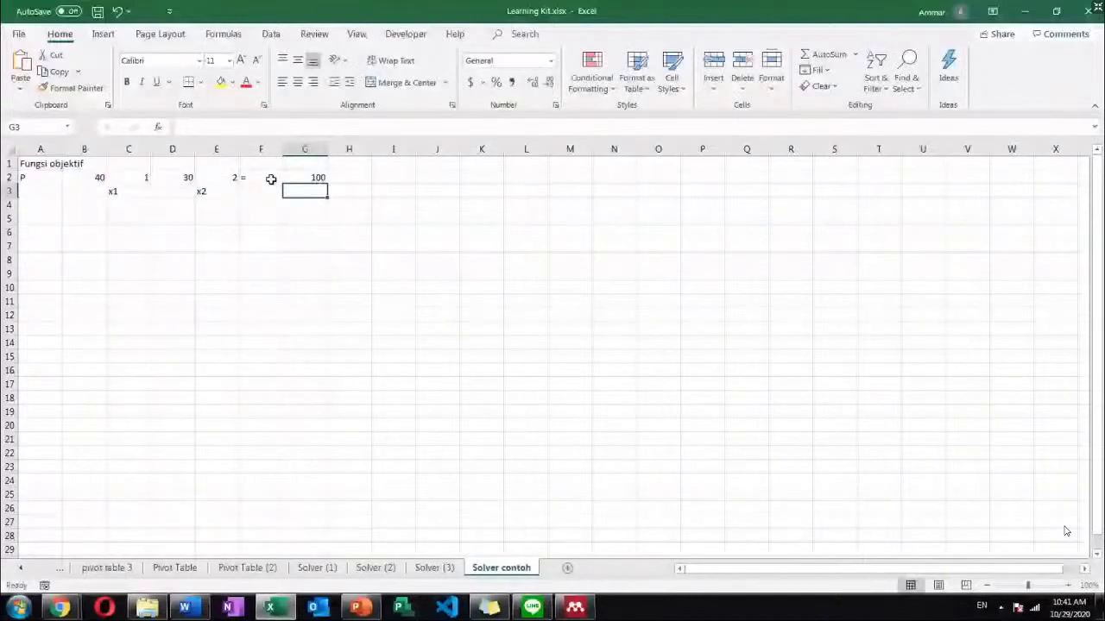
Rearrange the objective inputs with the label x1 in C2, the value 1 in D2 and the coefficient 30 in B3.
{"action": "key", "text": "Up"}
{"action": "key", "text": "Left"}
{"action": "key", "text": "Left"}
{"action": "key", "text": "Left"}
{"action": "key", "text": "Left"}
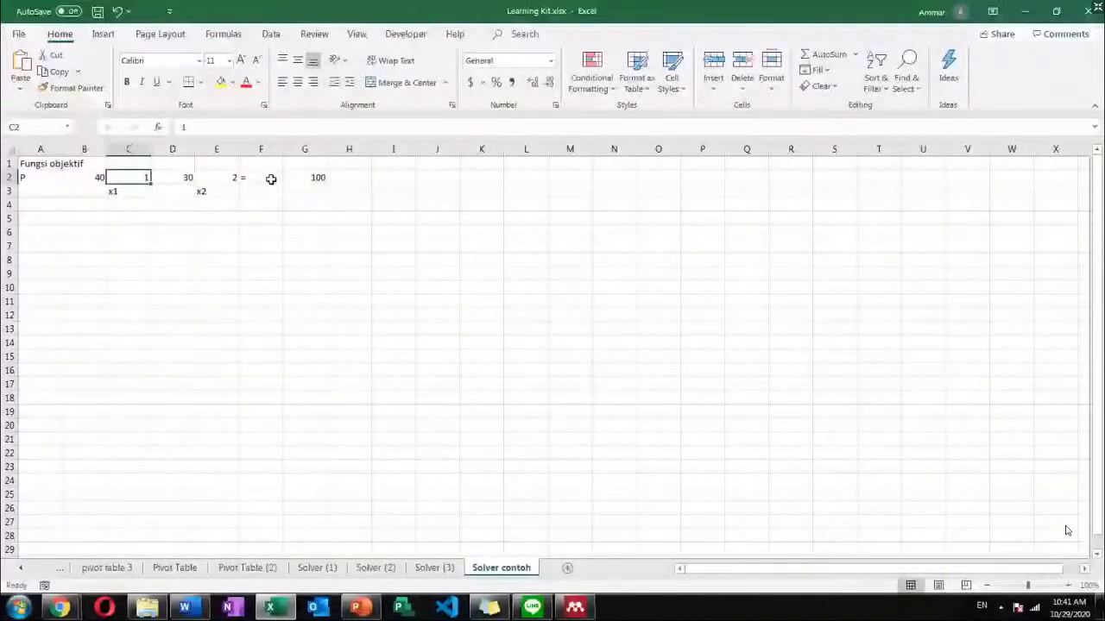
{"action": "key", "text": "Left"}
{"action": "key", "text": "Right"}
{"action": "key", "text": "F2"}
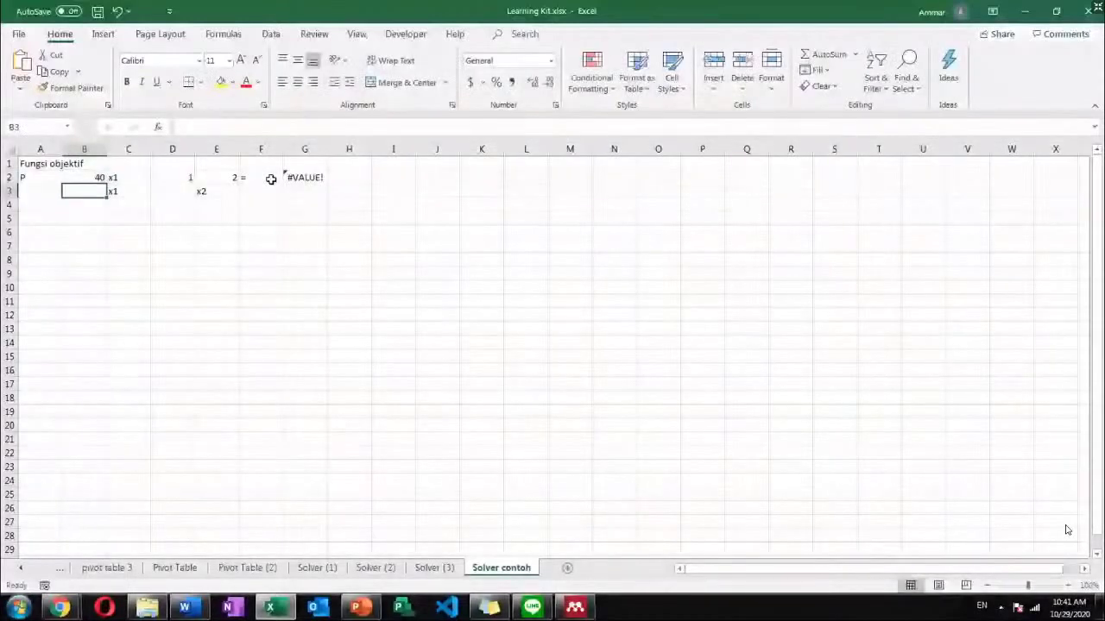
{"action": "type", "text": "30"}
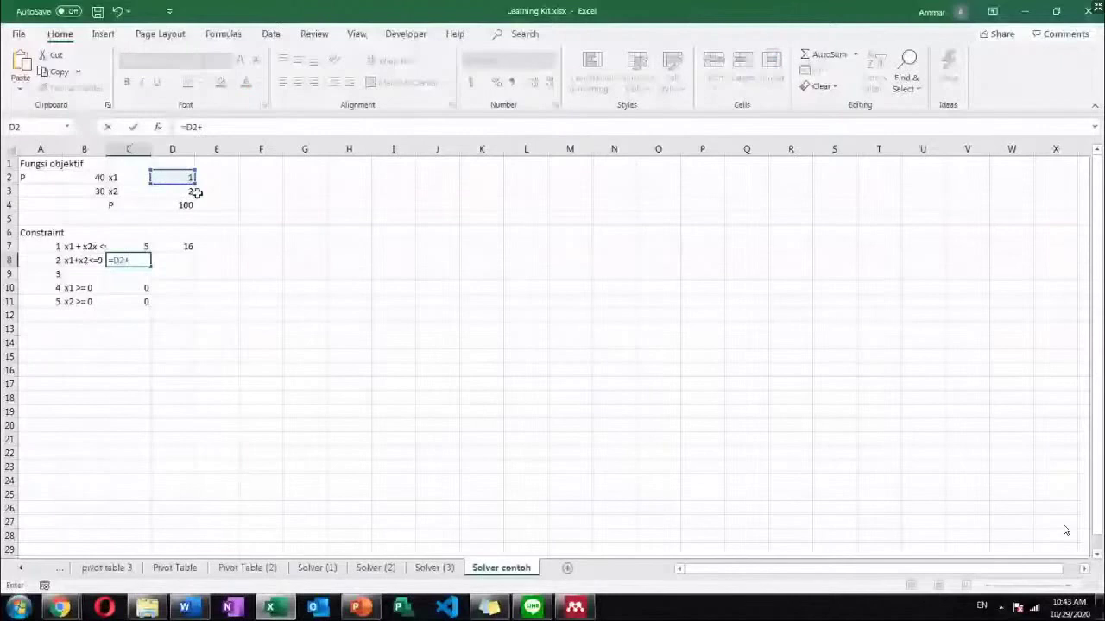
Complete the second constraint with the formula =D2+D3 in C8 and the limit 9 in D8.
{"action": "left_click", "coordinate": [189, 194]}
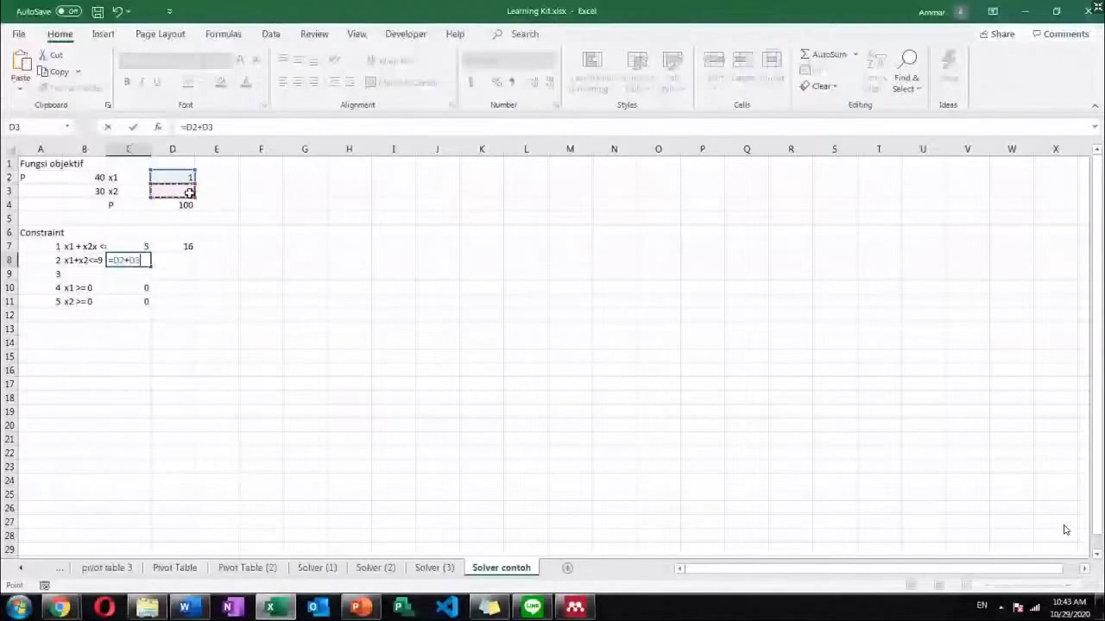
{"action": "key", "text": "Tab"}
{"action": "type", "text": "9"}
{"action": "key", "text": "Return"}
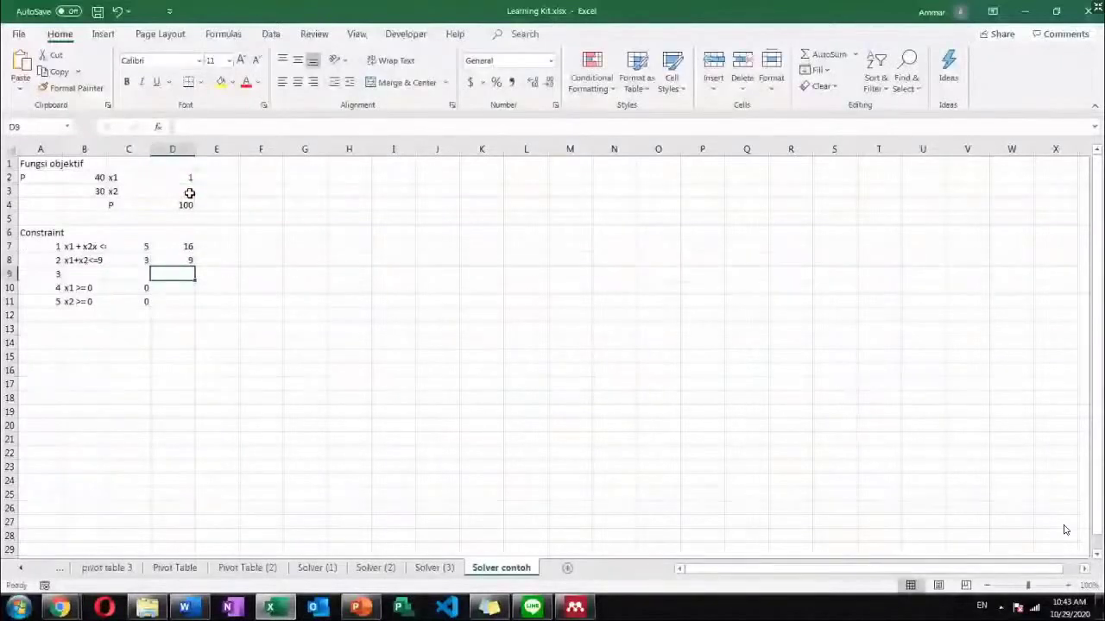
Check the third constraint on the "Secara Matematis" slide in PowerPoint and return to the Excel workbook.
{"action": "key", "text": "Left"}
{"action": "key", "text": "Left"}
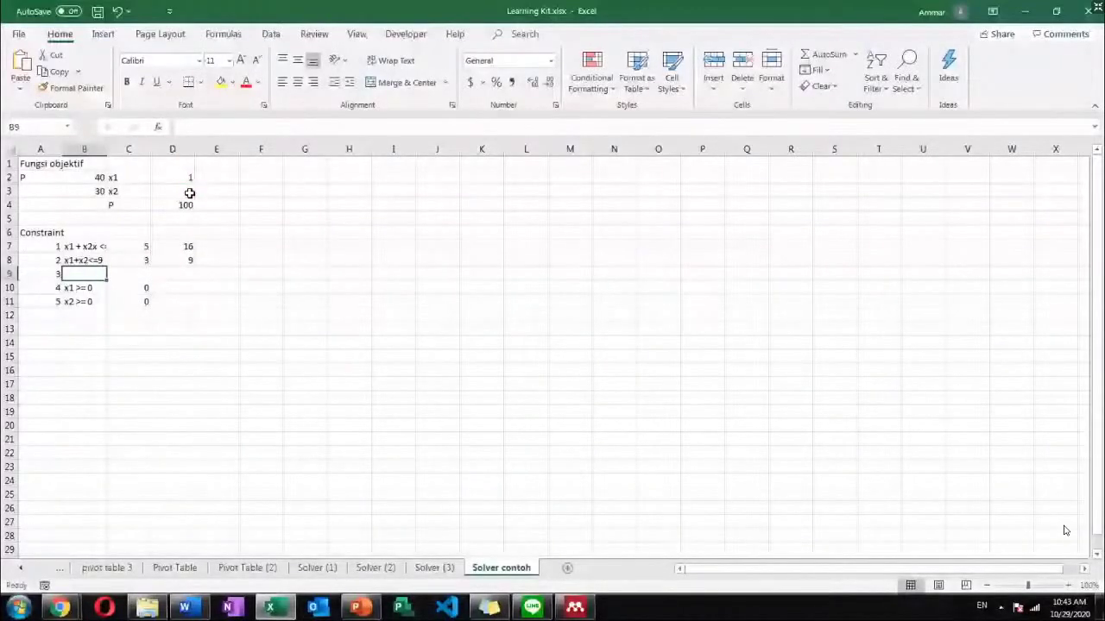
{"action": "key", "text": "alt+Tab"}
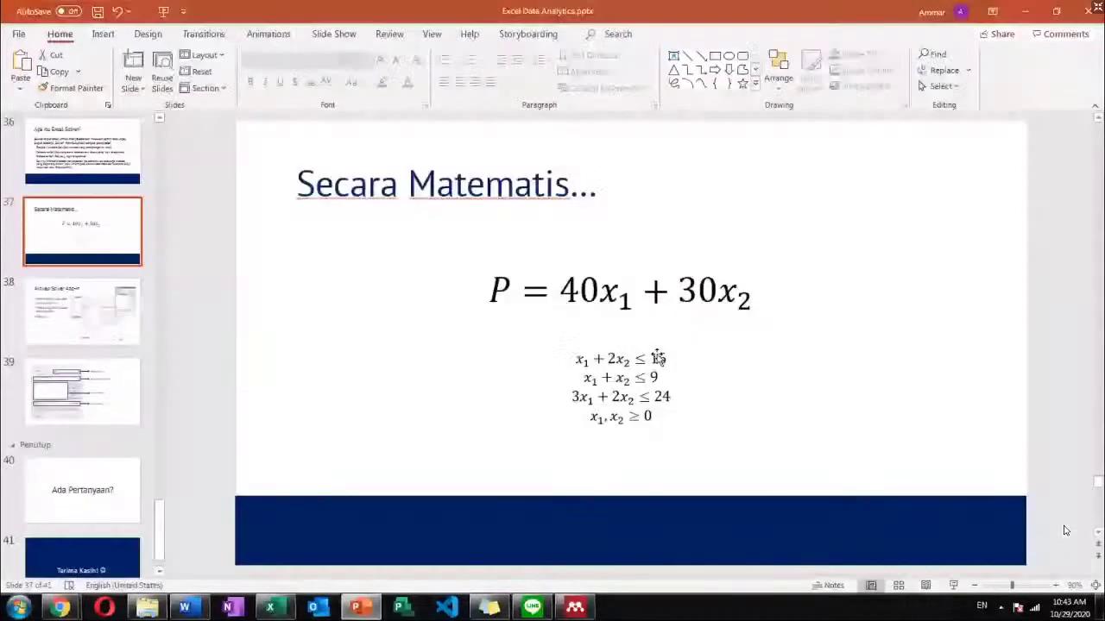
{"action": "mouse_move", "coordinate": [203, 613]}
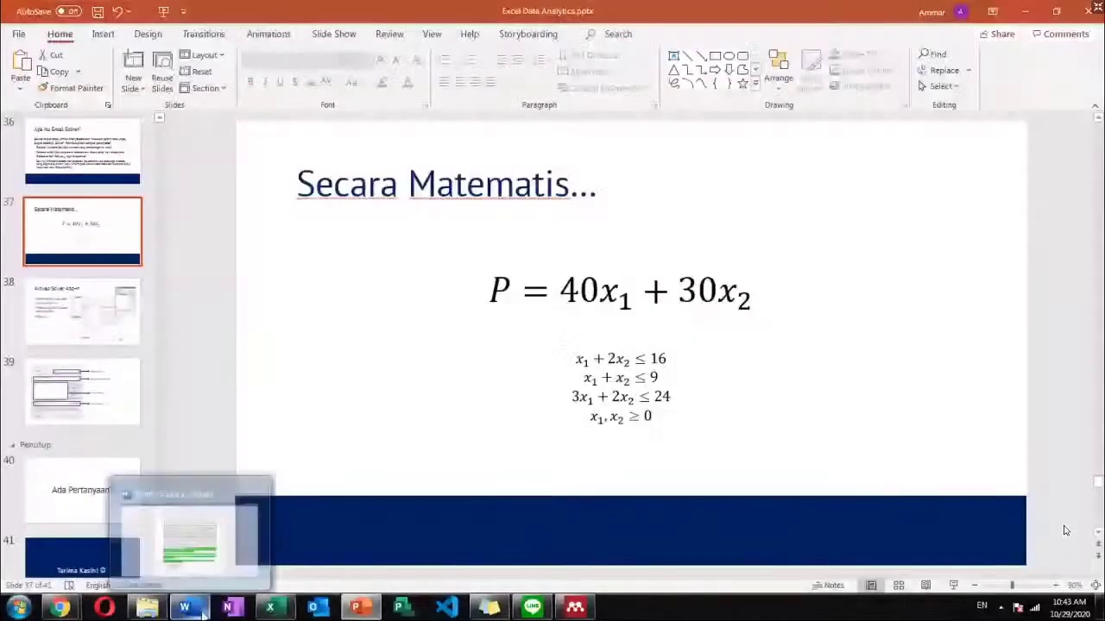
{"action": "key", "text": "alt+Tab"}
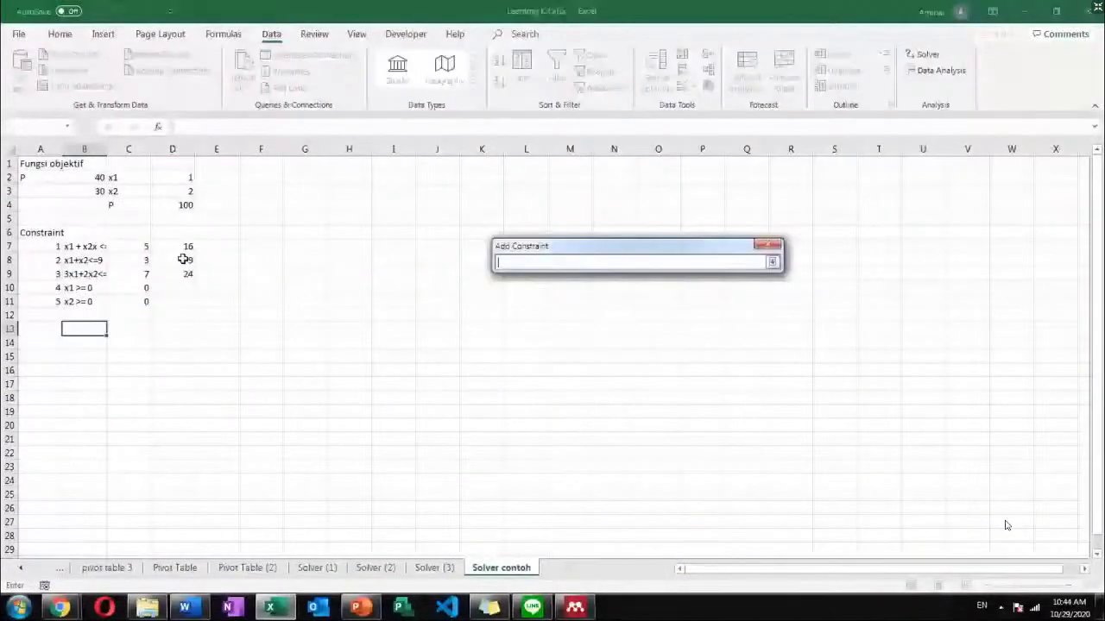
Set cell D8 as the upper limit of the Solver constraint on C8.
{"action": "left_click", "coordinate": [184, 259]}
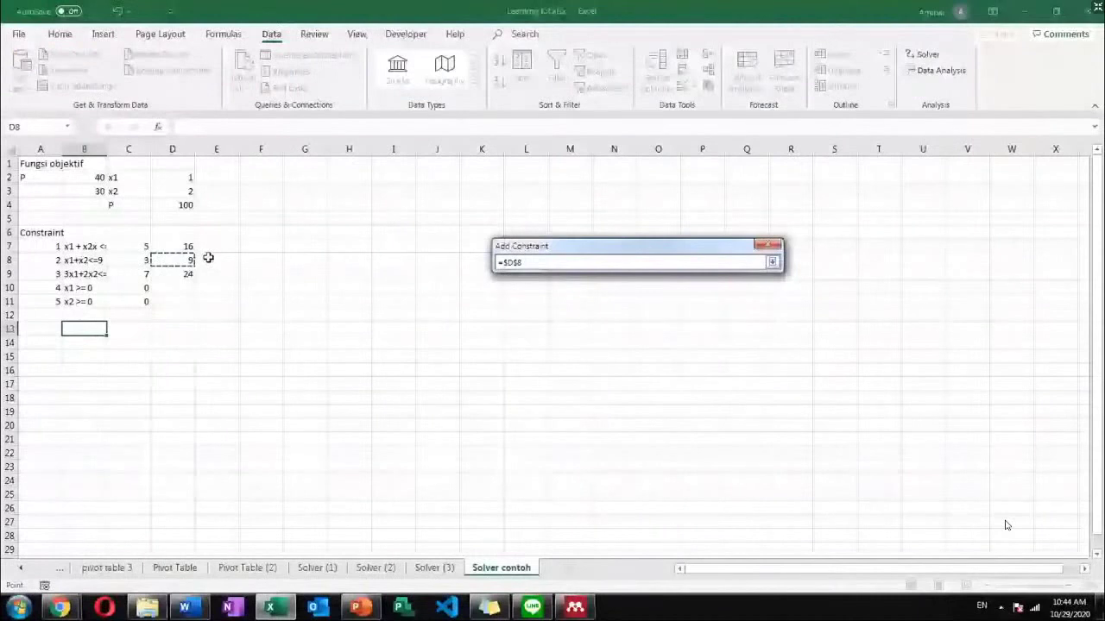
{"action": "left_click", "coordinate": [771, 262]}
Try to add a <= Solver constraint on cell C9.
{"action": "left_click", "coordinate": [603, 287]}
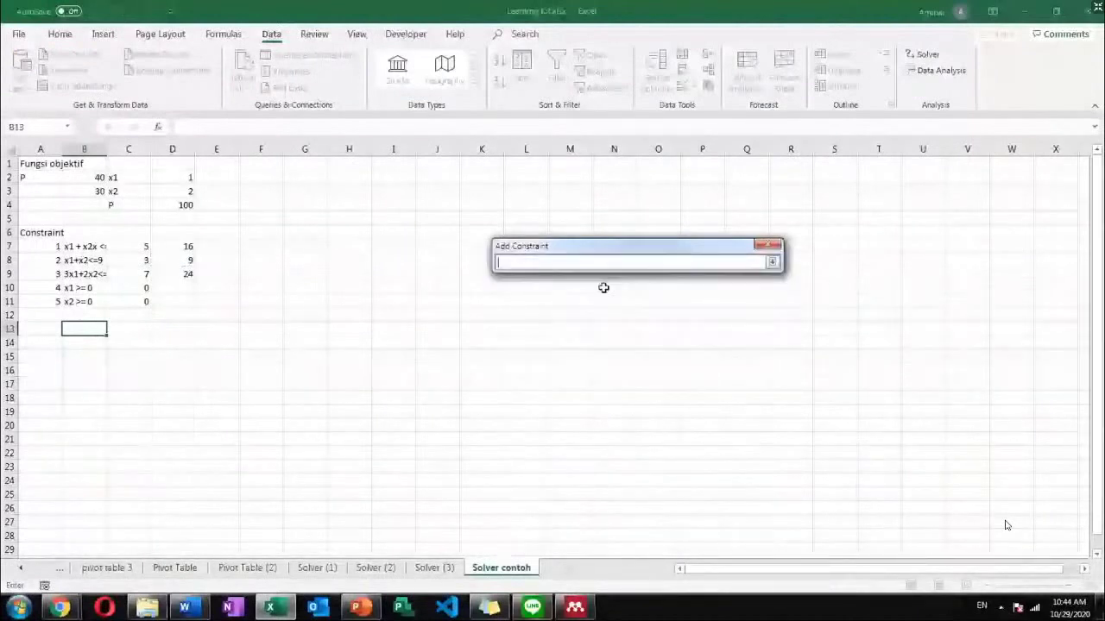
{"action": "left_click", "coordinate": [140, 277]}
{"action": "key", "text": "Return"}
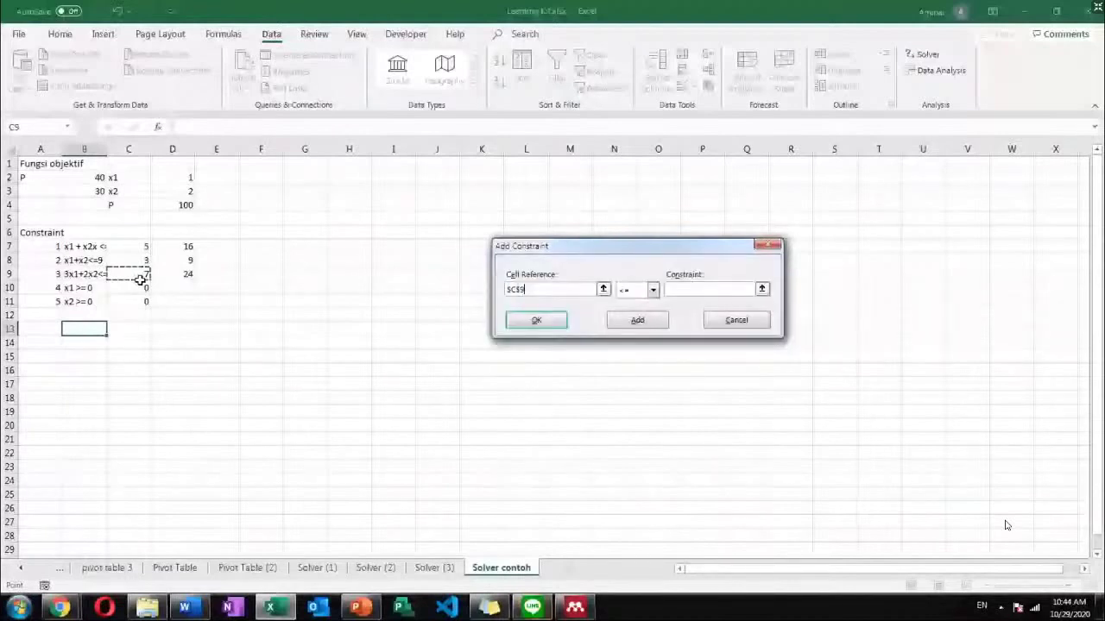
{"action": "left_click", "coordinate": [754, 292]}
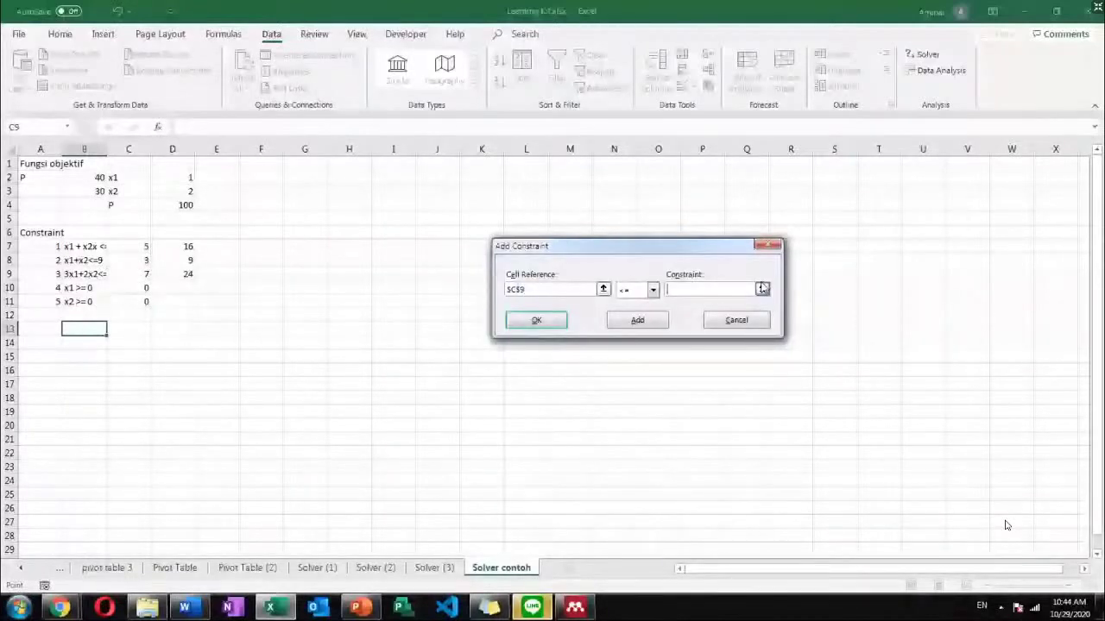
{"action": "left_click", "coordinate": [637, 320]}
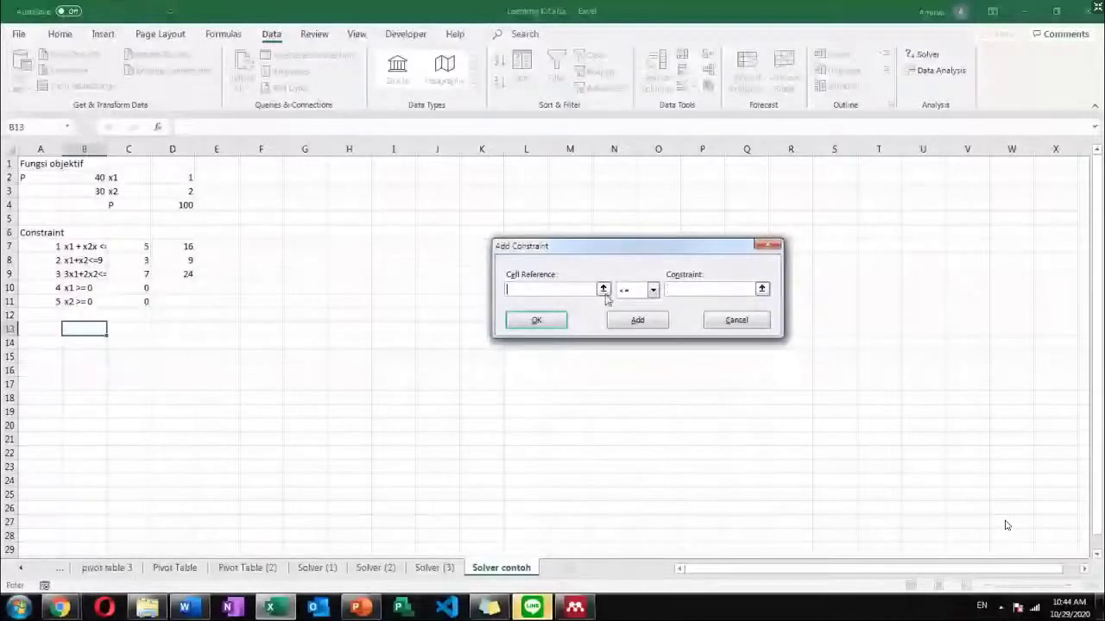
Add the Solver constraint $C$10 >= $C$10.
{"action": "left_click", "coordinate": [602, 290]}
{"action": "left_click", "coordinate": [126, 288]}
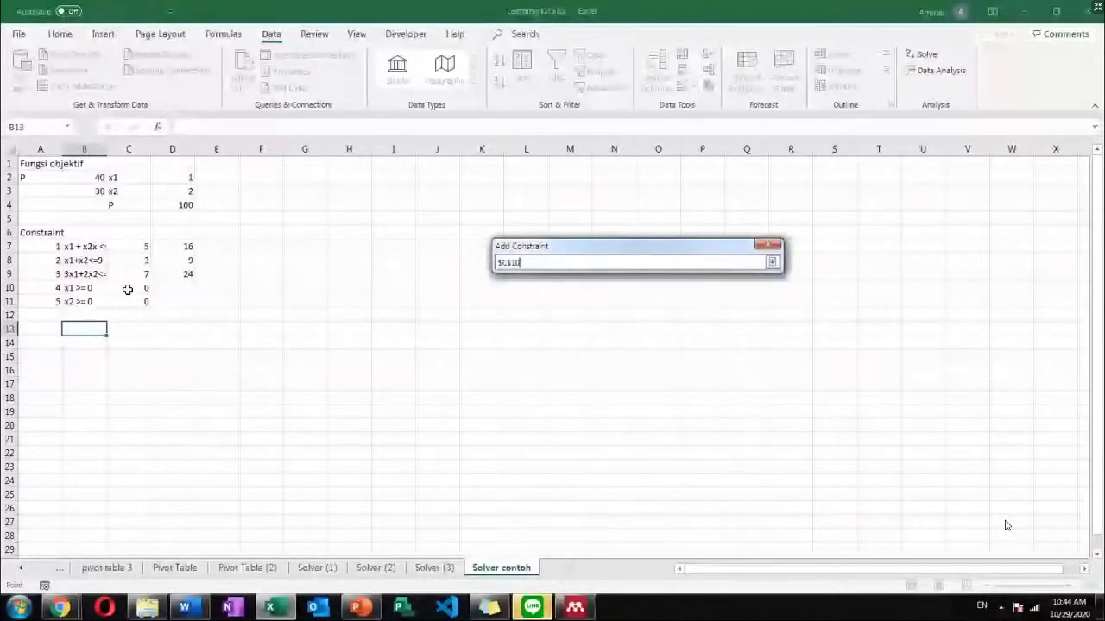
{"action": "left_click", "coordinate": [771, 261]}
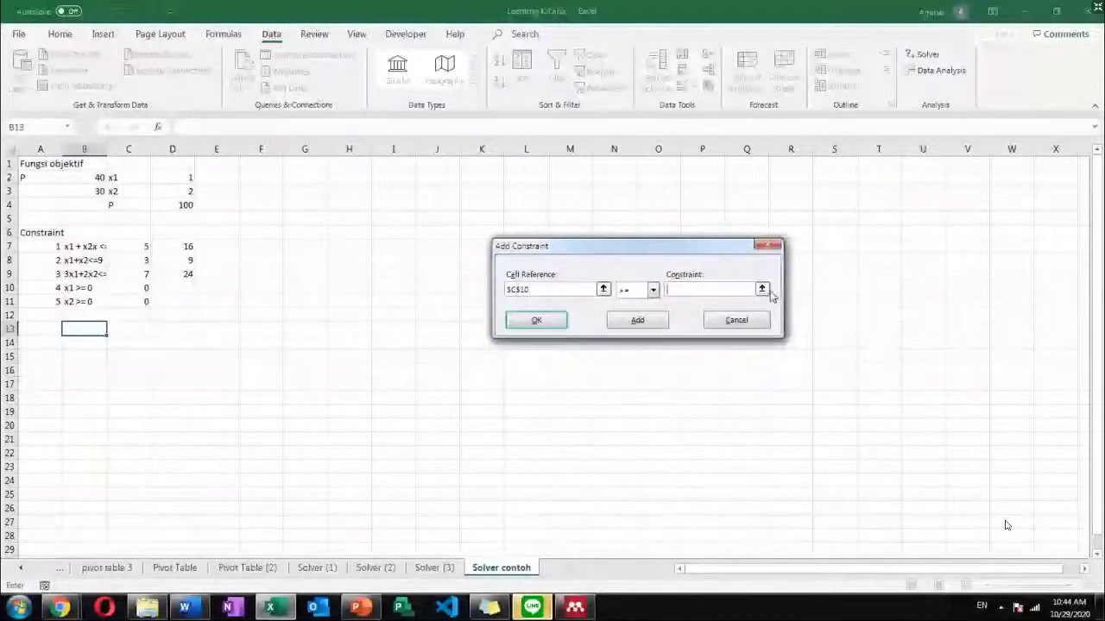
{"action": "left_click", "coordinate": [763, 290]}
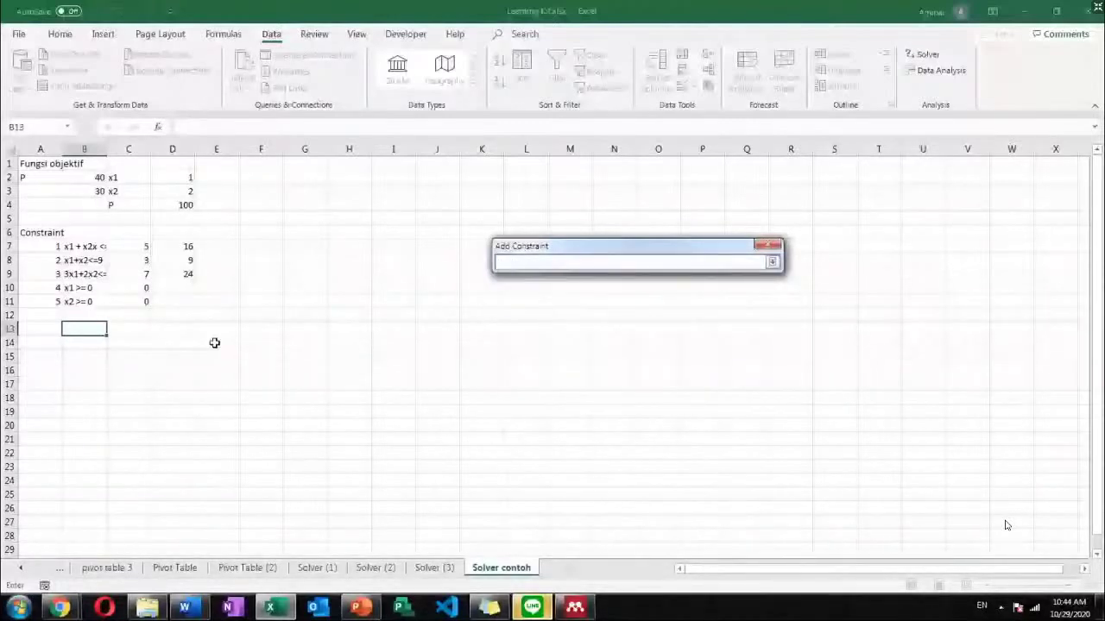
{"action": "key", "text": "Return"}
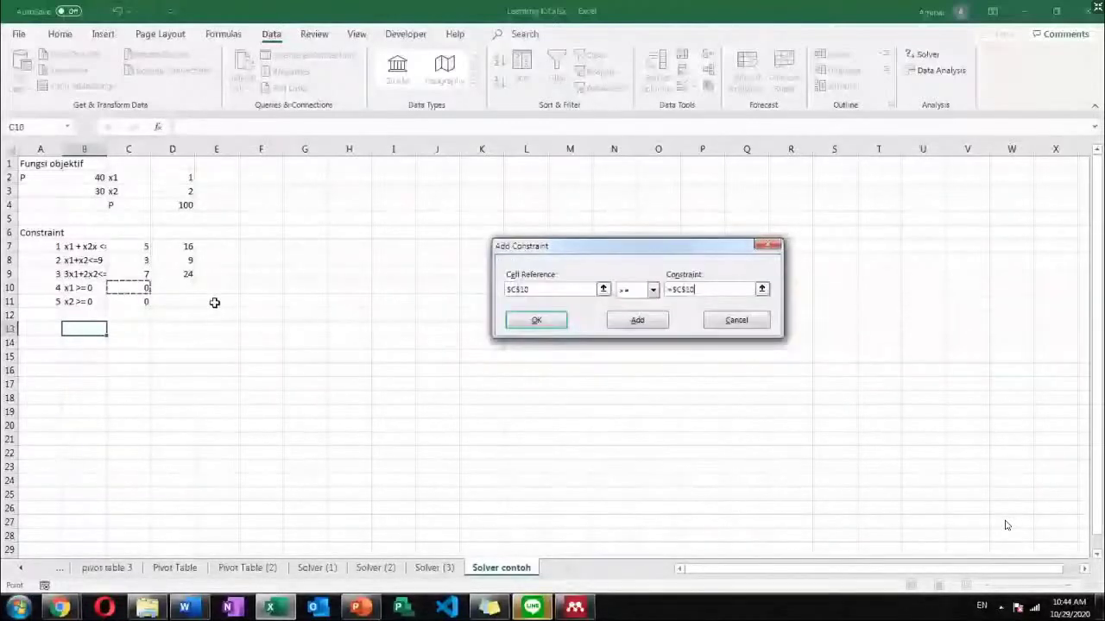
{"action": "left_click", "coordinate": [637, 321]}
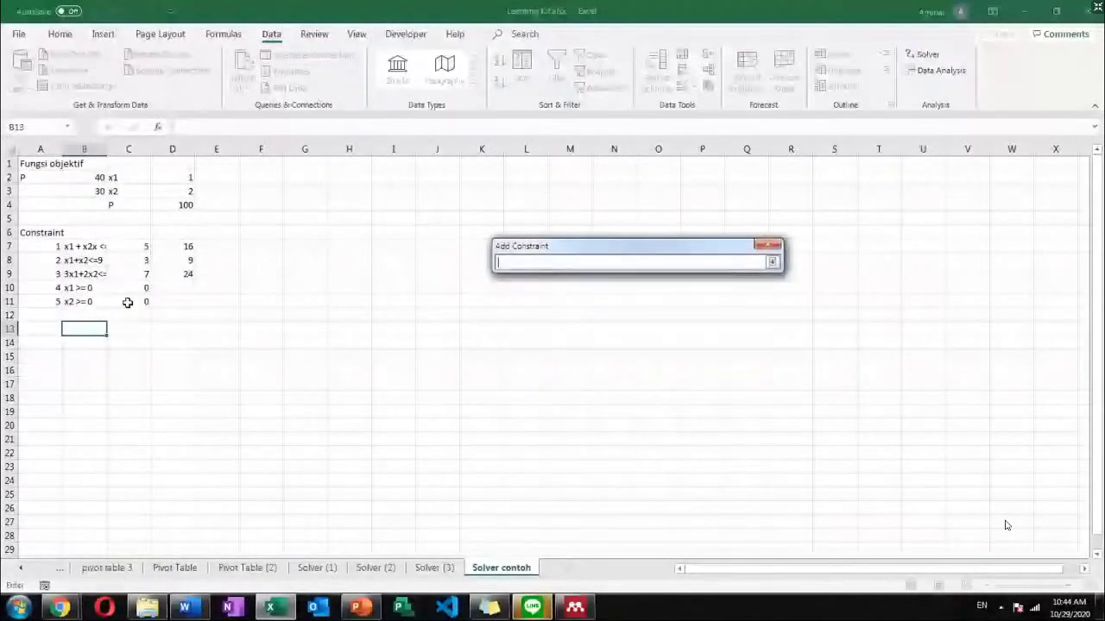
Delete the $C$10 >= $C$10 constraint from Solver and add $C$9 <= $D$9.
{"action": "key", "text": "Escape"}
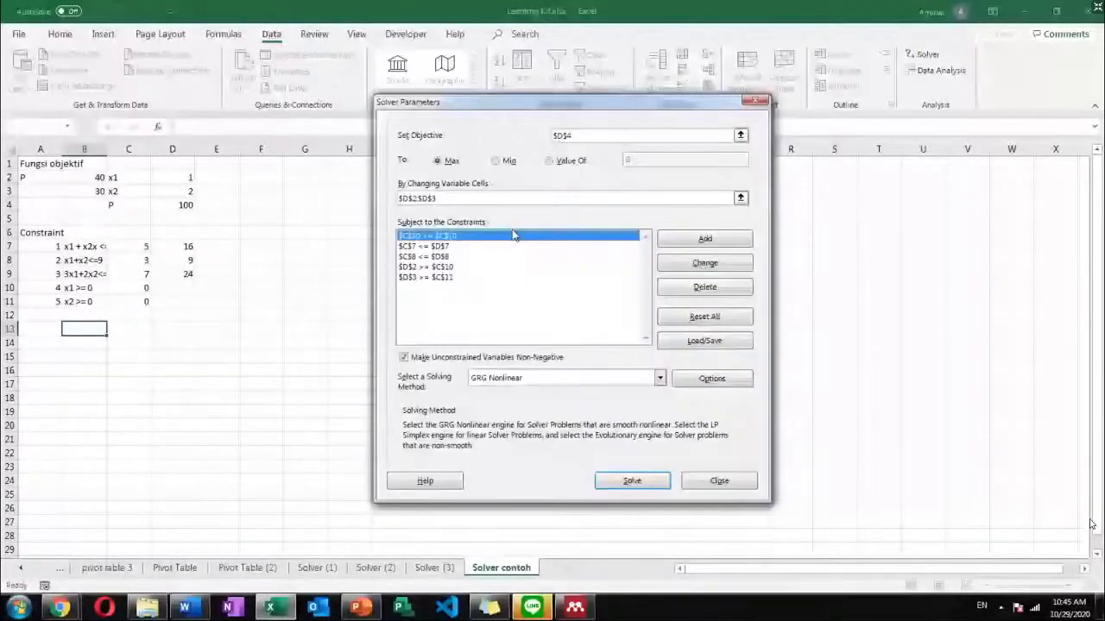
{"action": "key", "text": "Delete"}
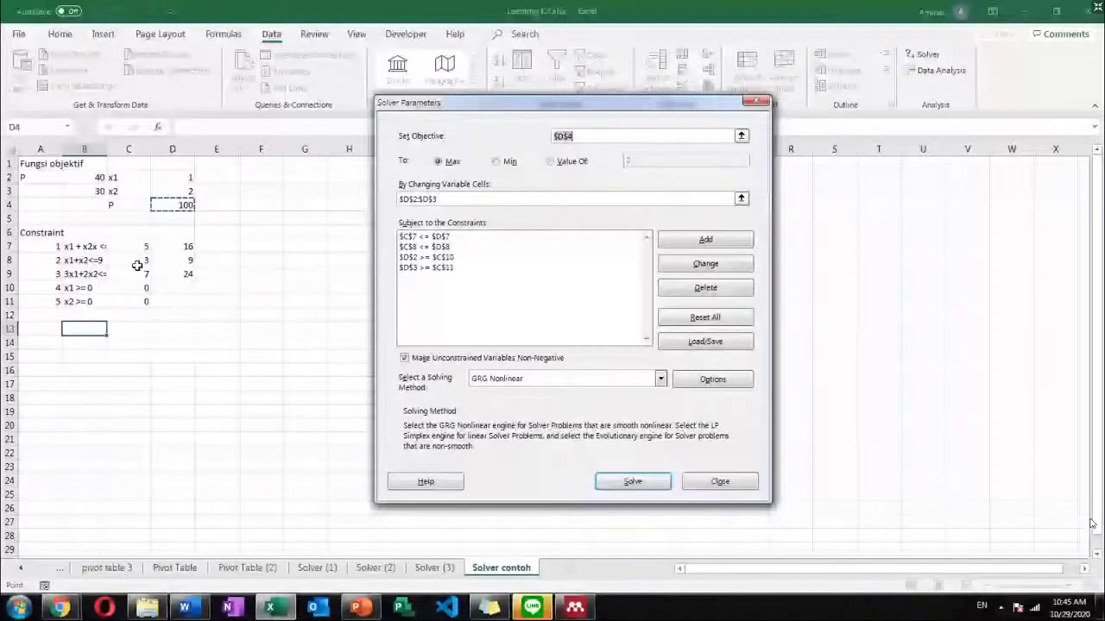
{"action": "left_click", "coordinate": [708, 241]}
{"action": "left_click", "coordinate": [128, 273]}
{"action": "left_click", "coordinate": [697, 299]}
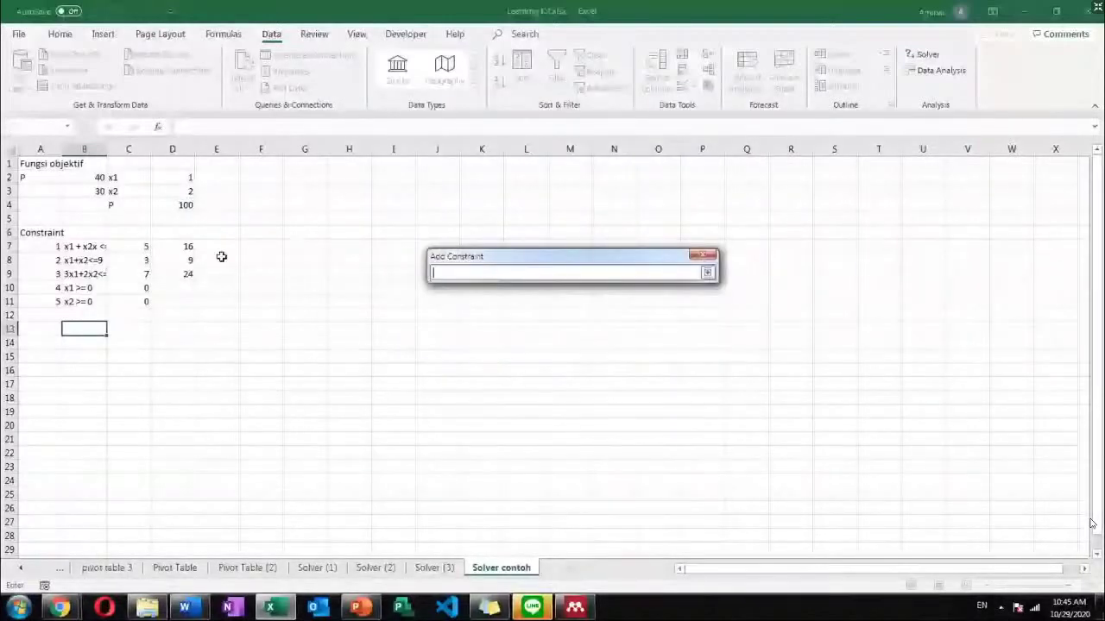
{"action": "left_click", "coordinate": [177, 274]}
{"action": "key", "text": "Return"}
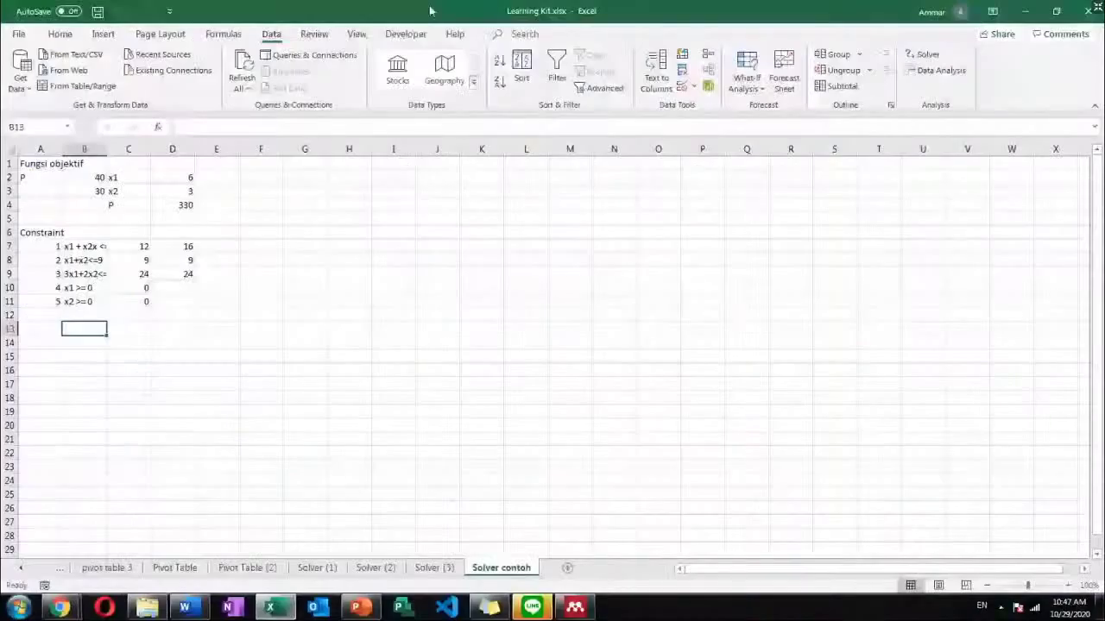
{"action": "mouse_move", "coordinate": [290, 613]}
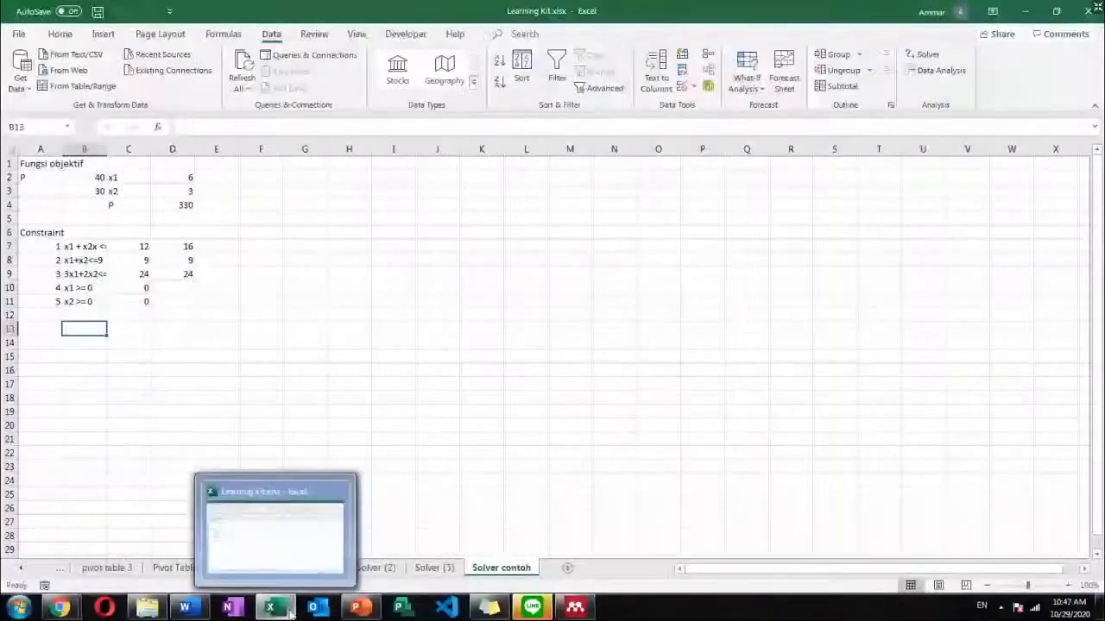
{"action": "left_click", "coordinate": [18, 35]}
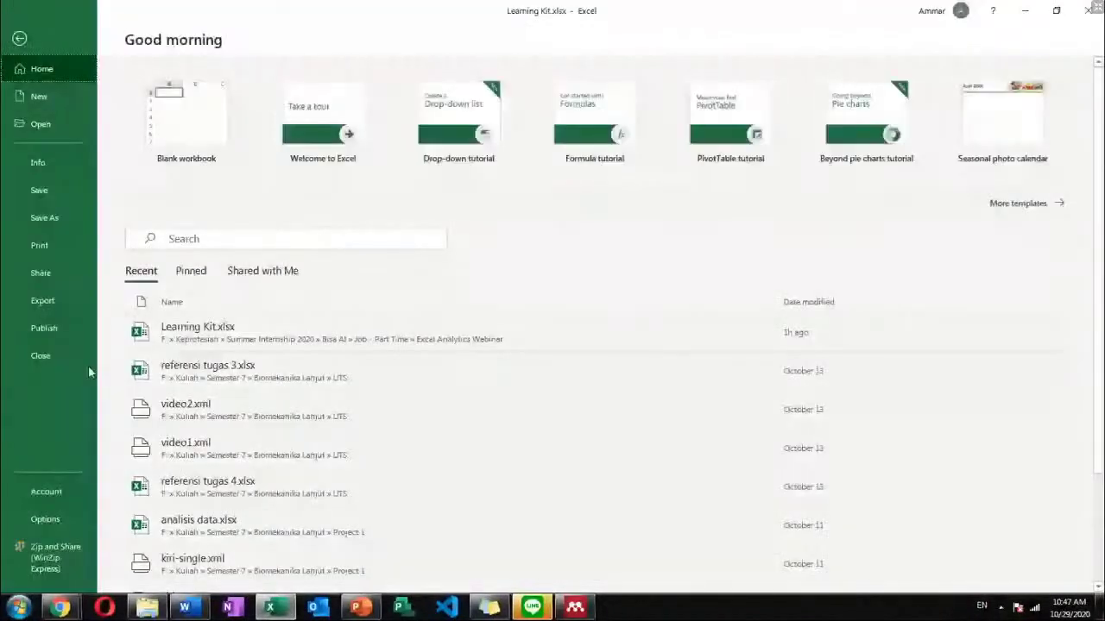
{"action": "left_click", "coordinate": [52, 491]}
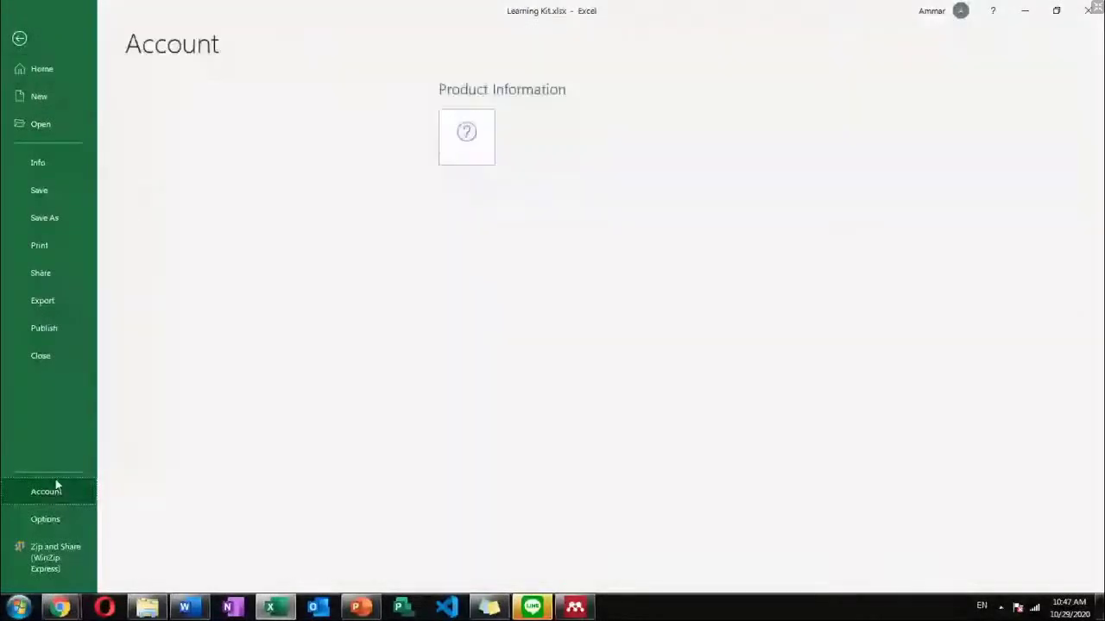
Check the webinar's public chat in Chrome and examine where Excel offers the PivotTable command.
{"action": "key", "text": "alt+Tab"}
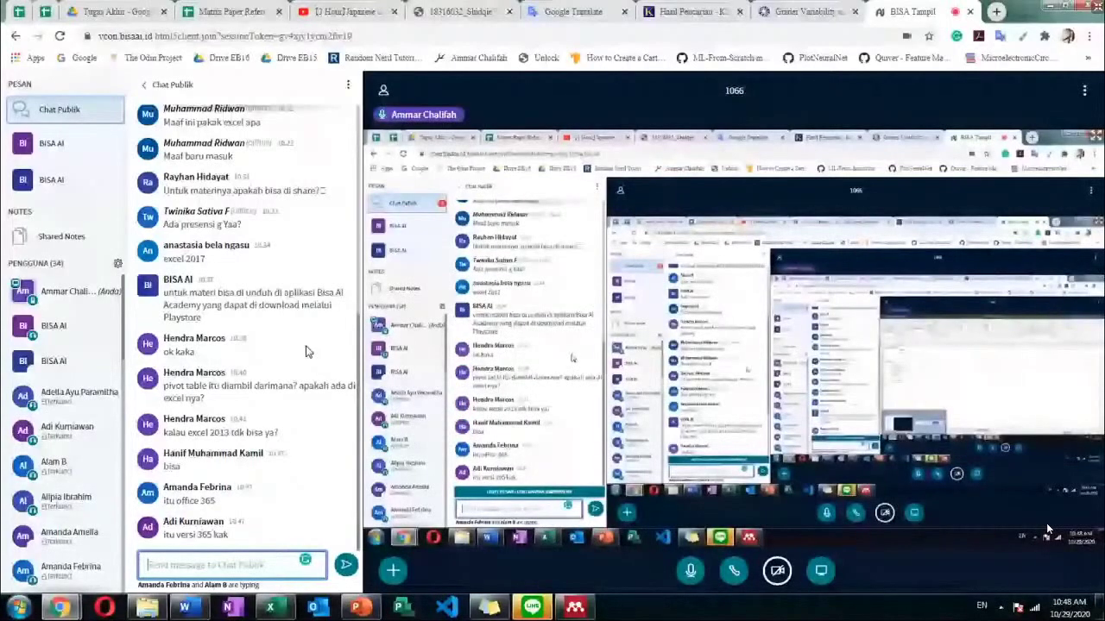
{"action": "key", "text": "alt+Tab"}
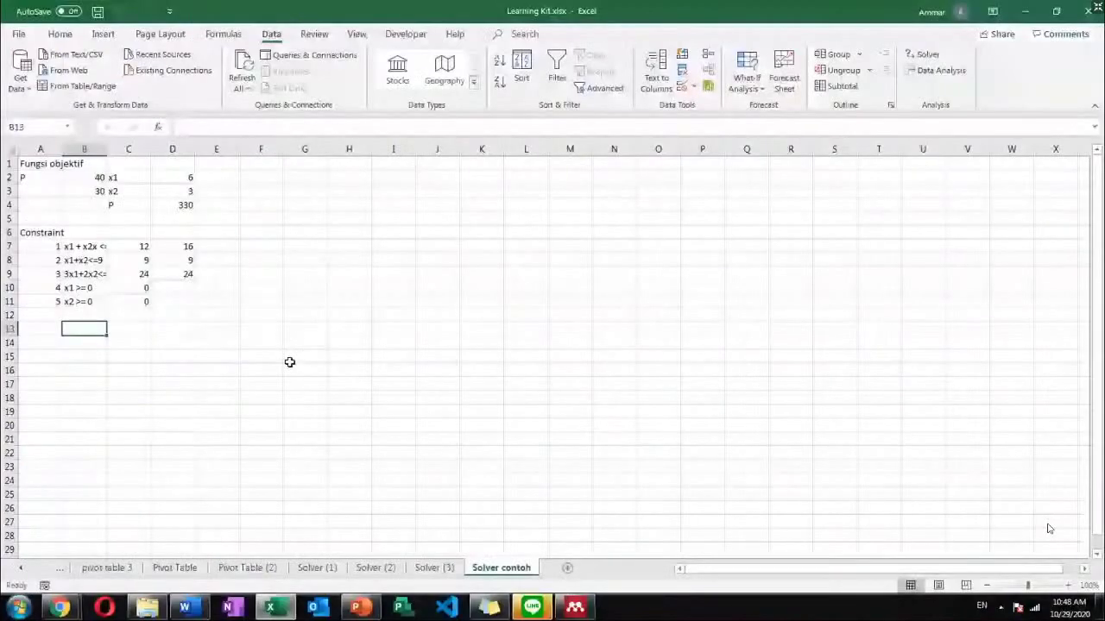
{"action": "left_click", "coordinate": [101, 34]}
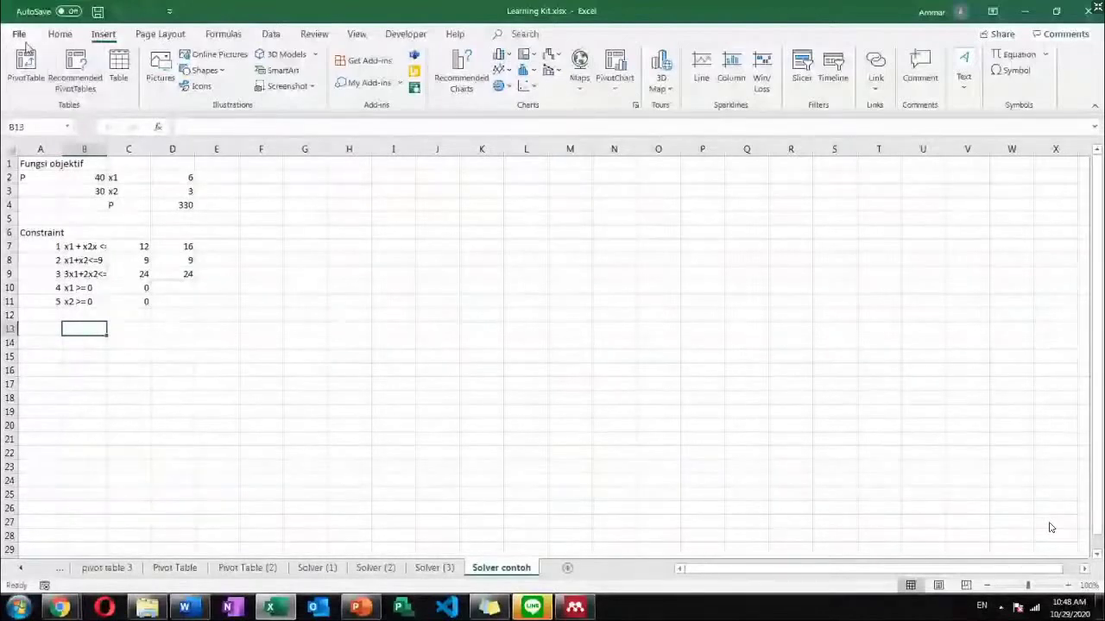
{"action": "left_click", "coordinate": [59, 608]}
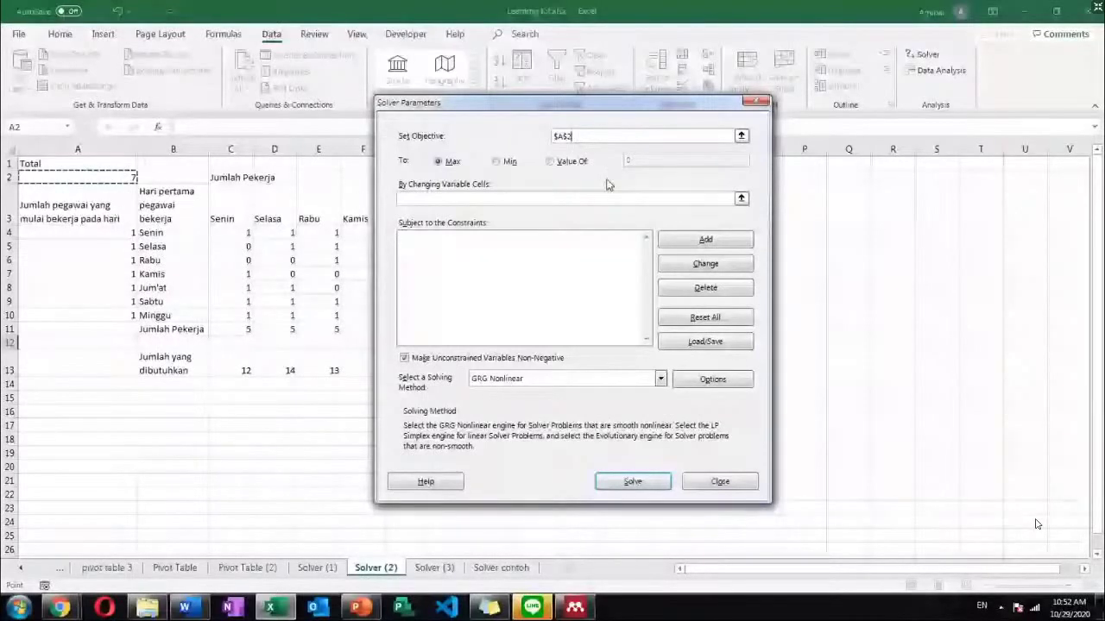
Set the Solver's changing variable cells to $A$4:$A$10, the employees starting on each day.
{"action": "left_click", "coordinate": [741, 199]}
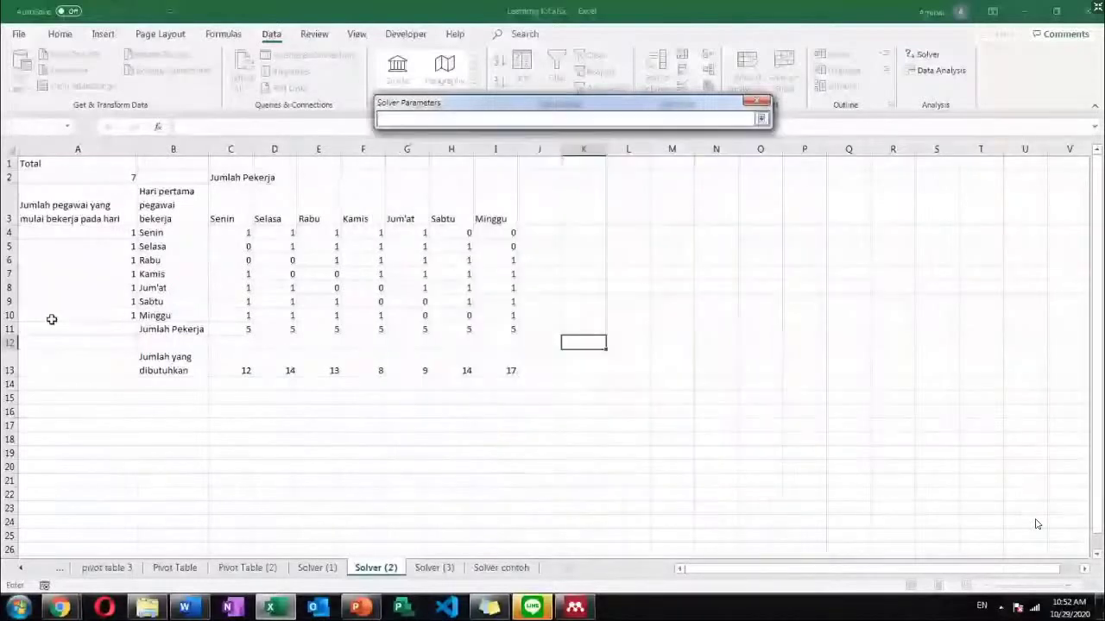
{"action": "left_click_drag", "start_coordinate": [87, 233], "coordinate": [100, 309]}
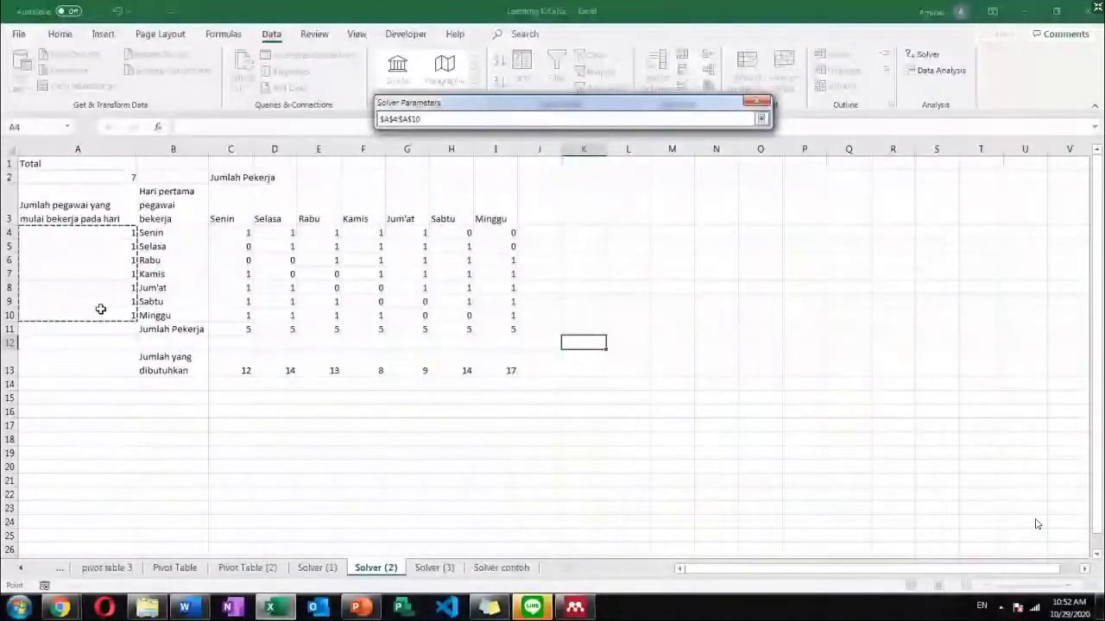
{"action": "key", "text": "Return"}
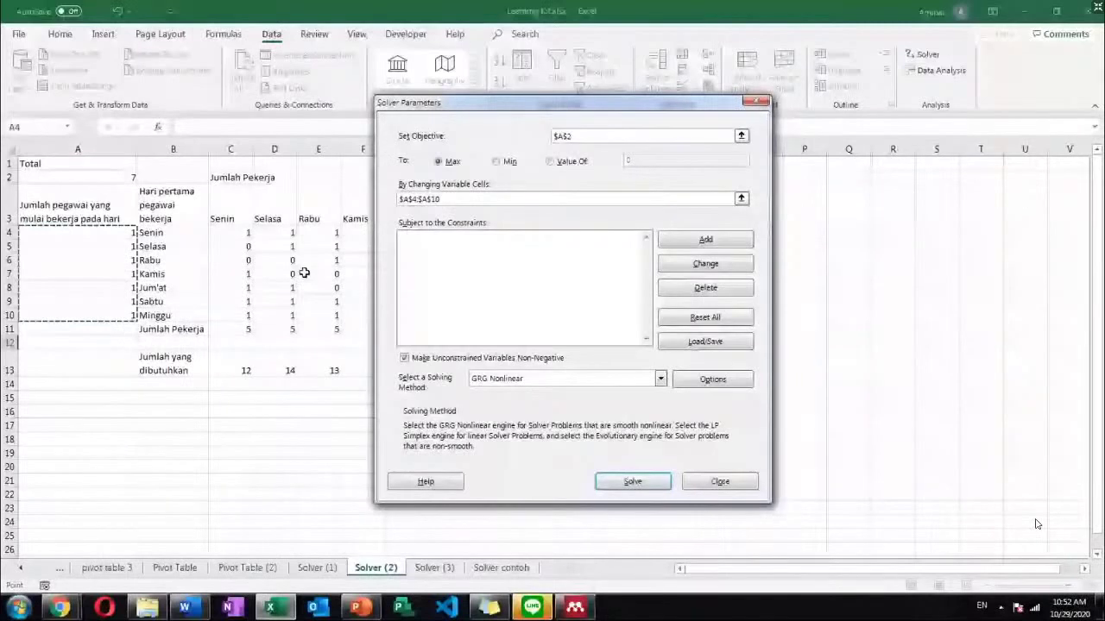